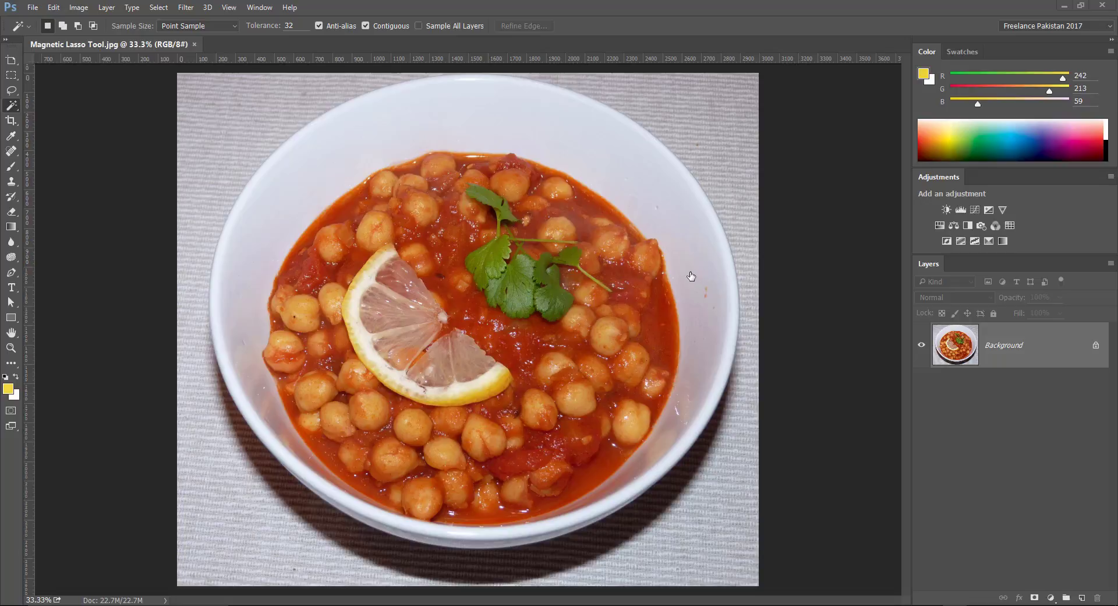
Browse the Move, Marquee and Lasso tool groups, then make the Magic Wand the active tool.
{"action": "left_click", "coordinate": [11, 75]}
{"action": "left_click", "coordinate": [11, 60]}
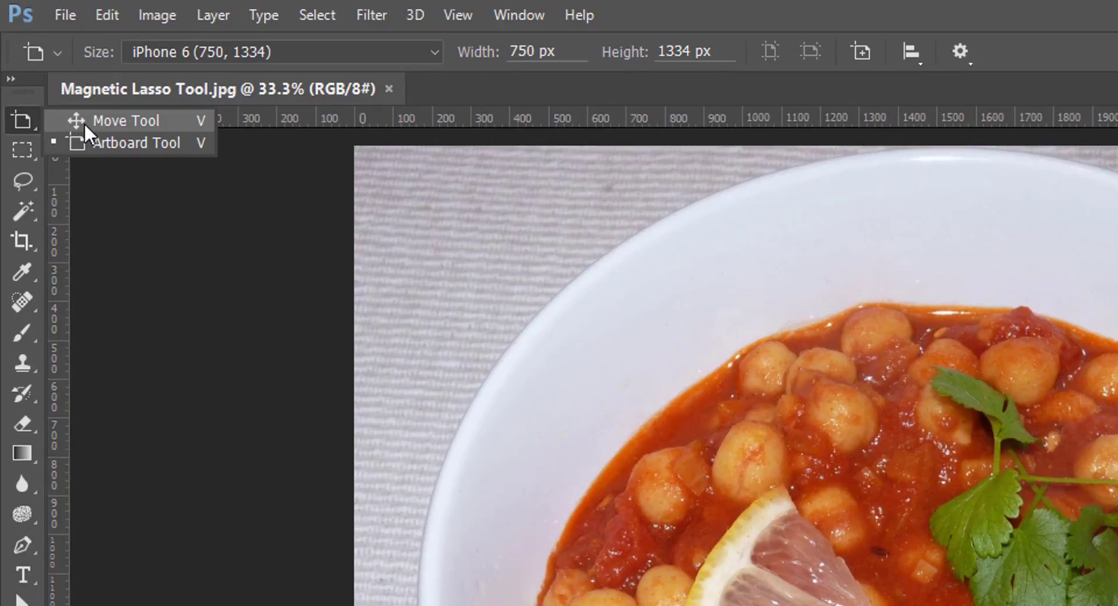
{"action": "left_click", "coordinate": [14, 96]}
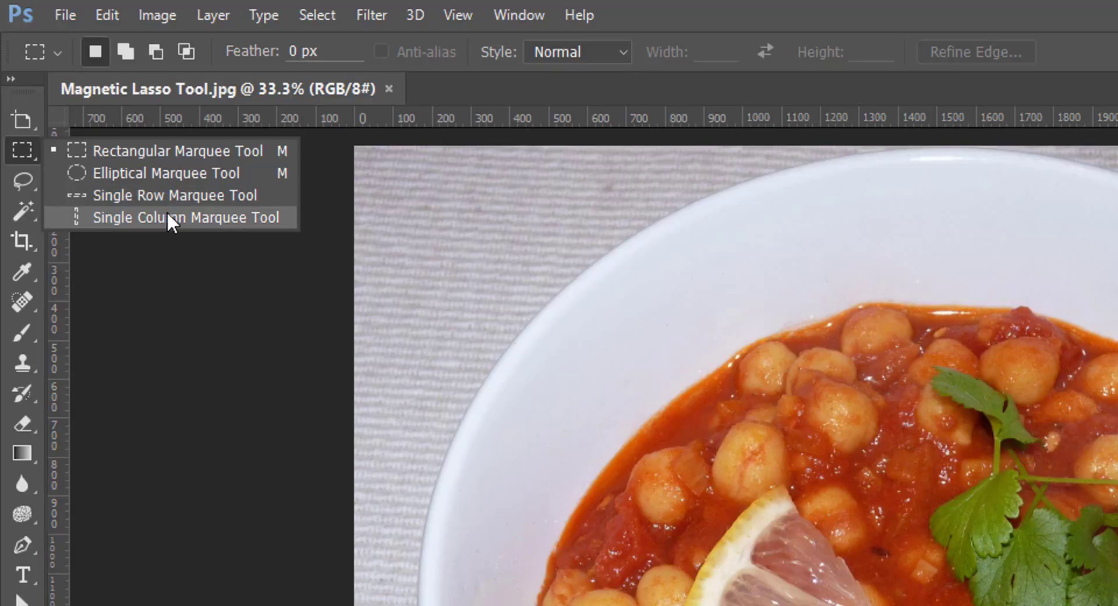
{"action": "left_click", "coordinate": [17, 181]}
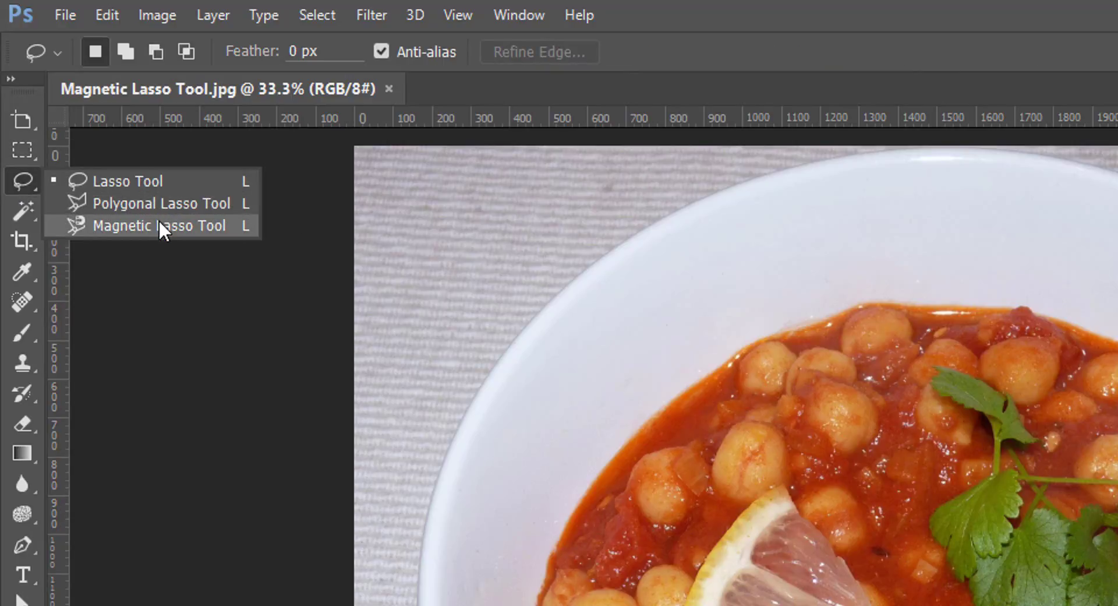
{"action": "left_click", "coordinate": [23, 208]}
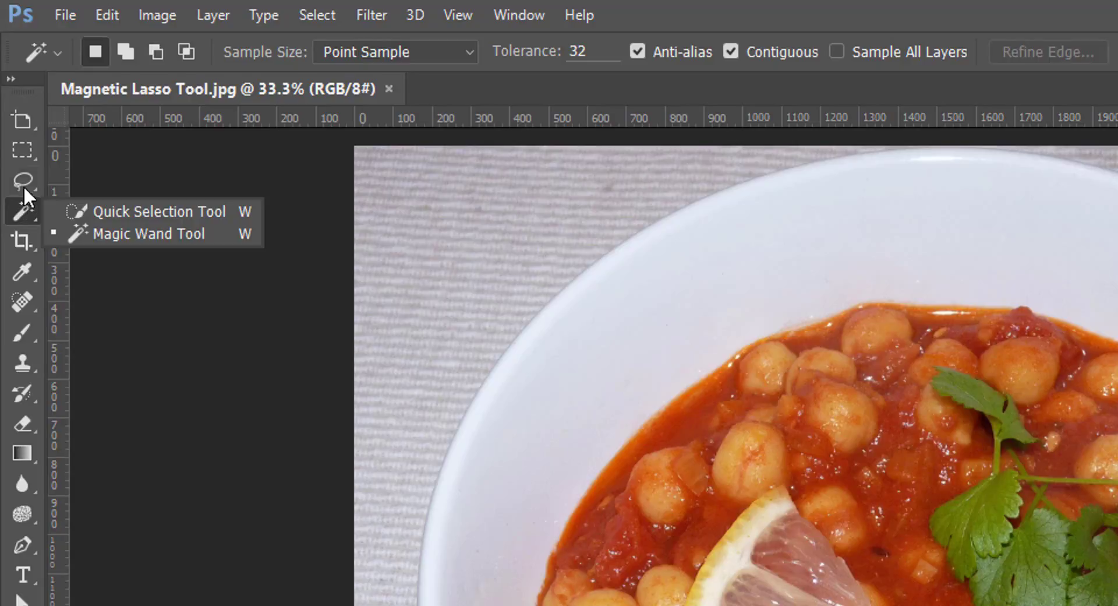
{"action": "key", "text": "Escape"}
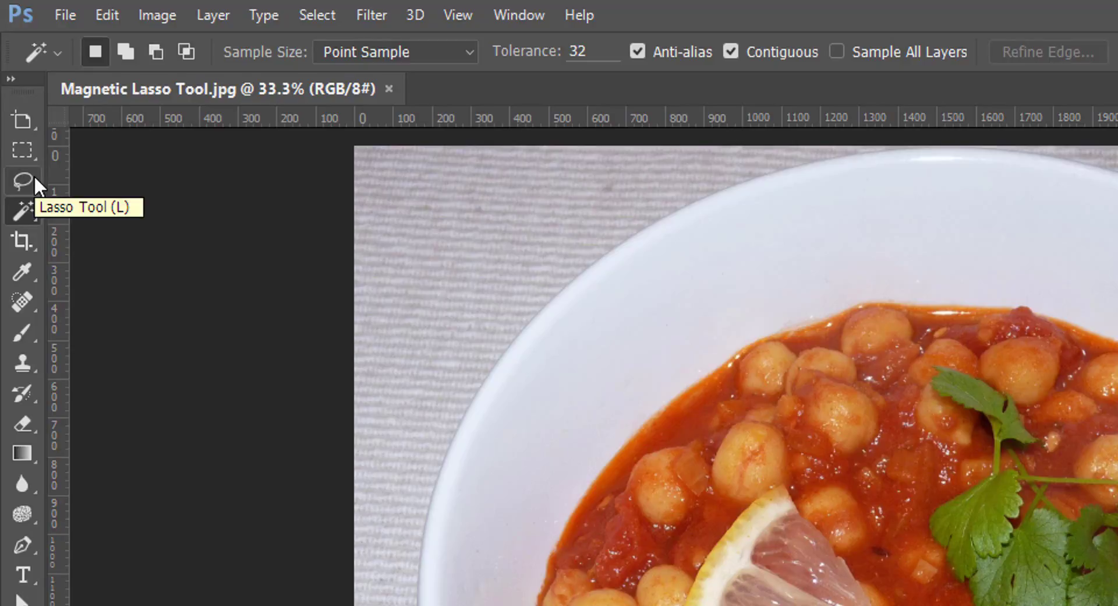
{"action": "key", "text": "shift+w"}
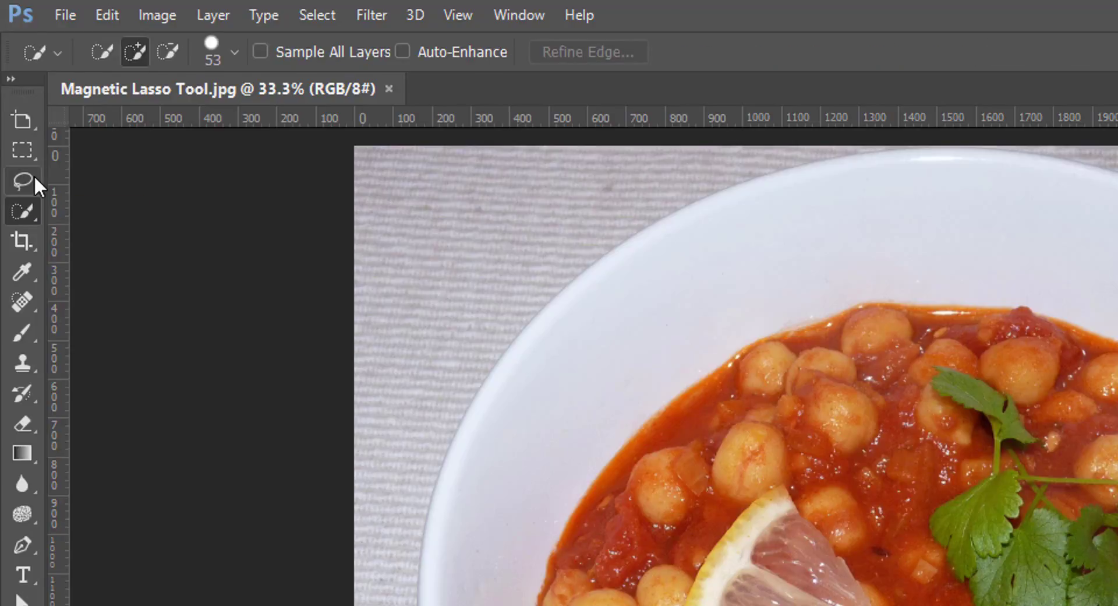
{"action": "left_click", "coordinate": [27, 217]}
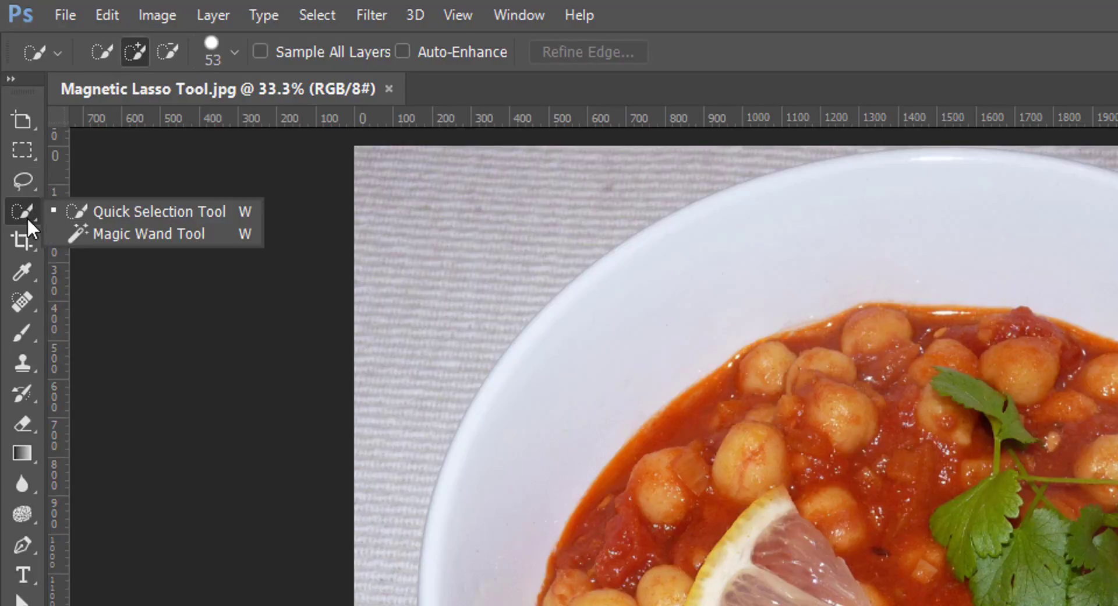
{"action": "left_click", "coordinate": [128, 232]}
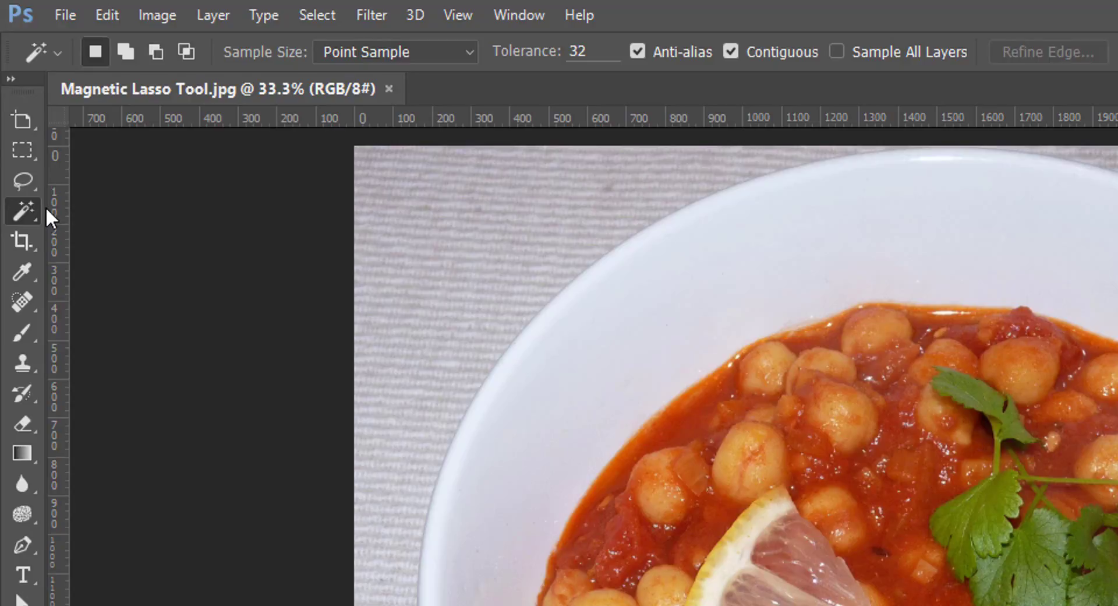
{"action": "left_click", "coordinate": [59, 54]}
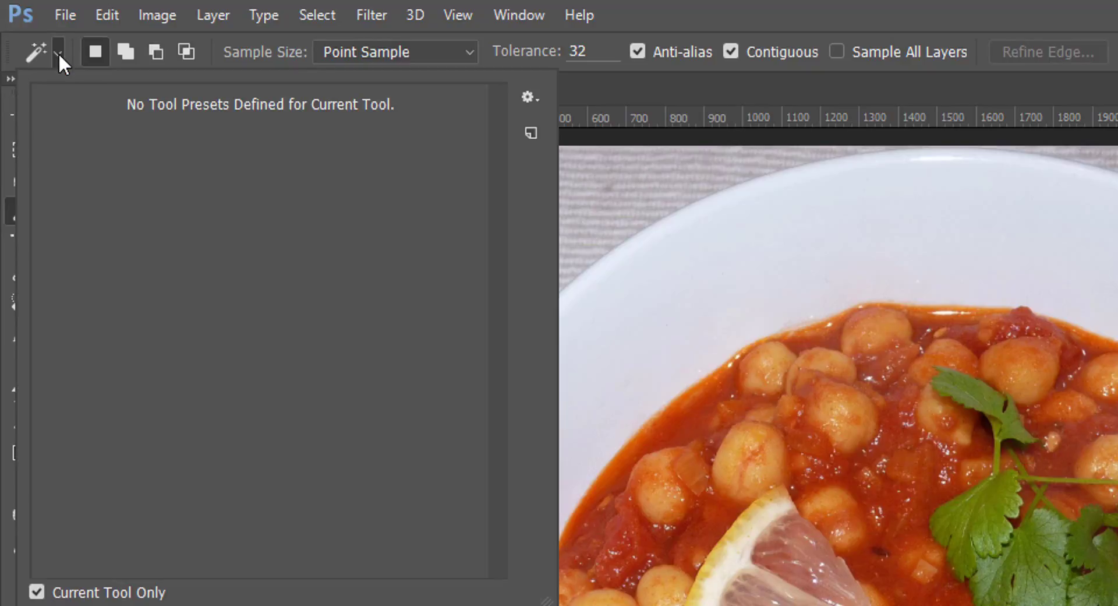
{"action": "left_click", "coordinate": [535, 95]}
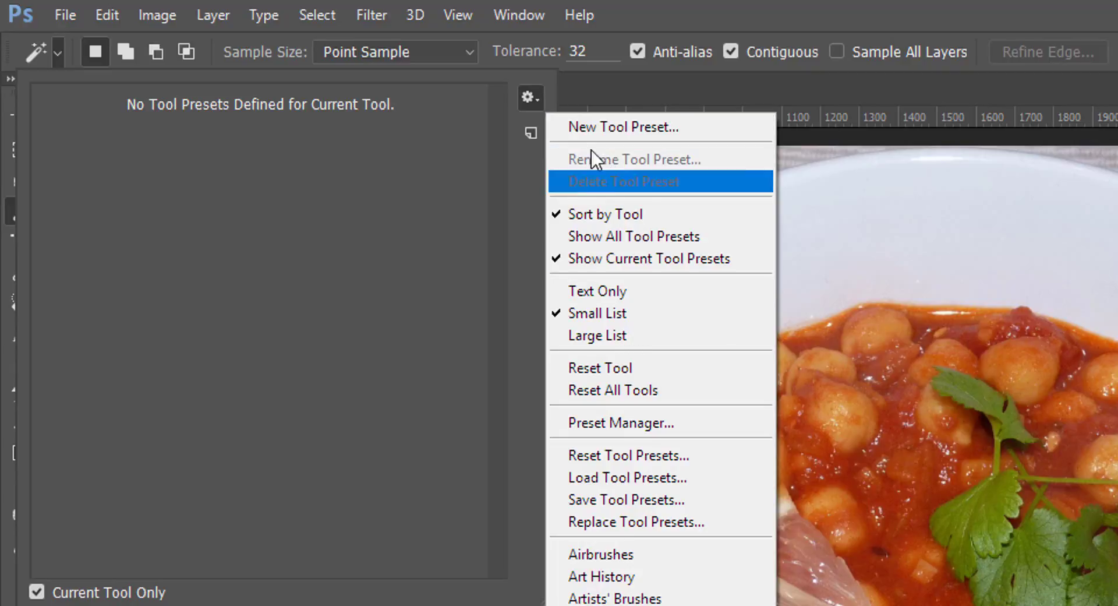
{"action": "left_click", "coordinate": [523, 96]}
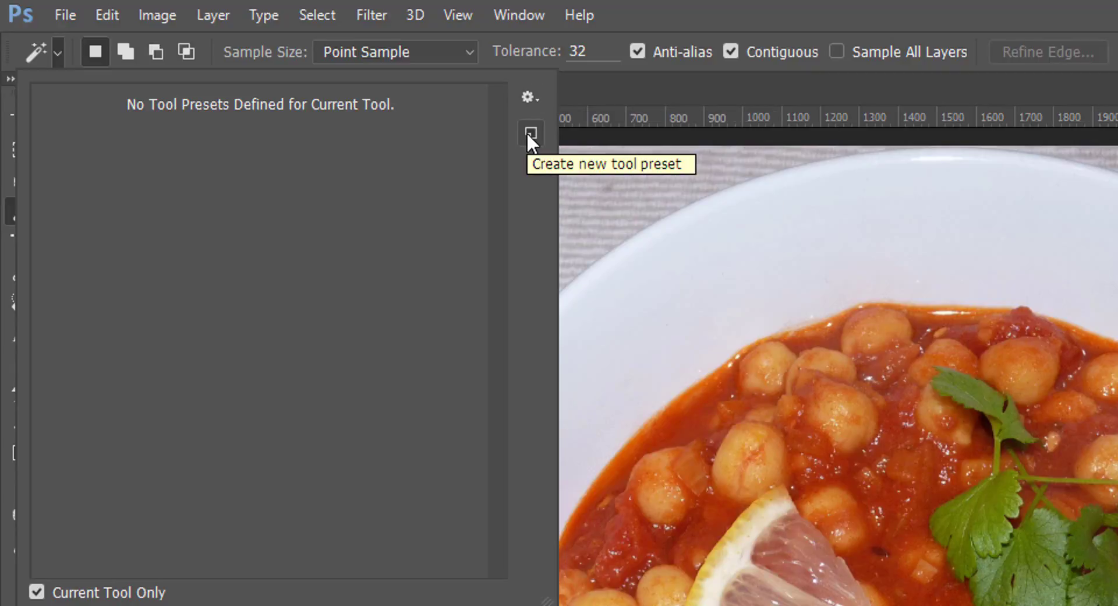
{"action": "left_click", "coordinate": [530, 134]}
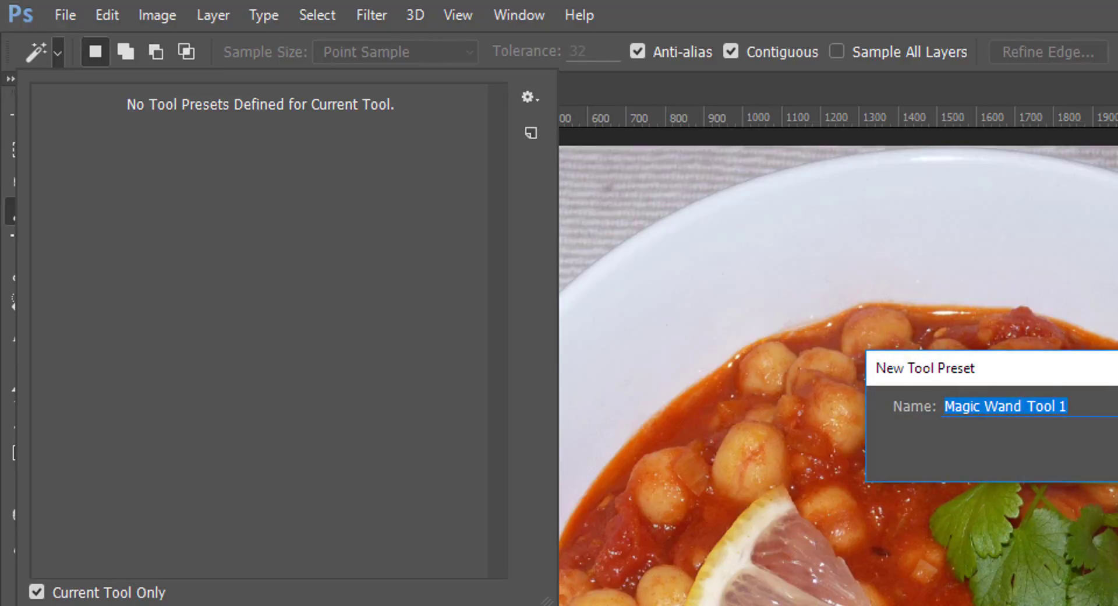
{"action": "key", "text": "Escape"}
{"action": "key", "text": "Escape"}
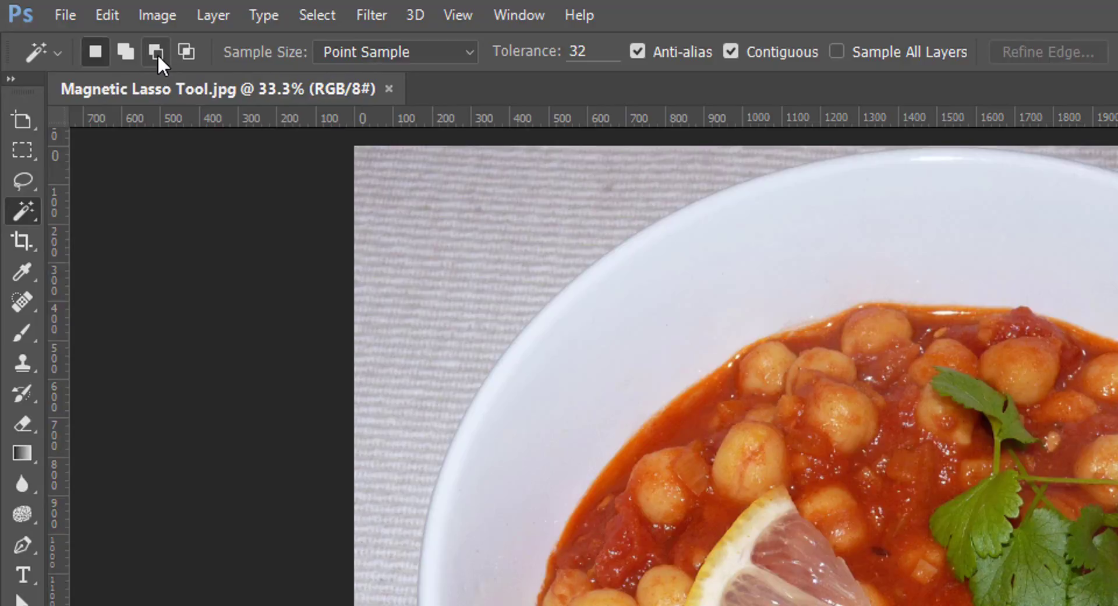
{"action": "key", "text": "alt"}
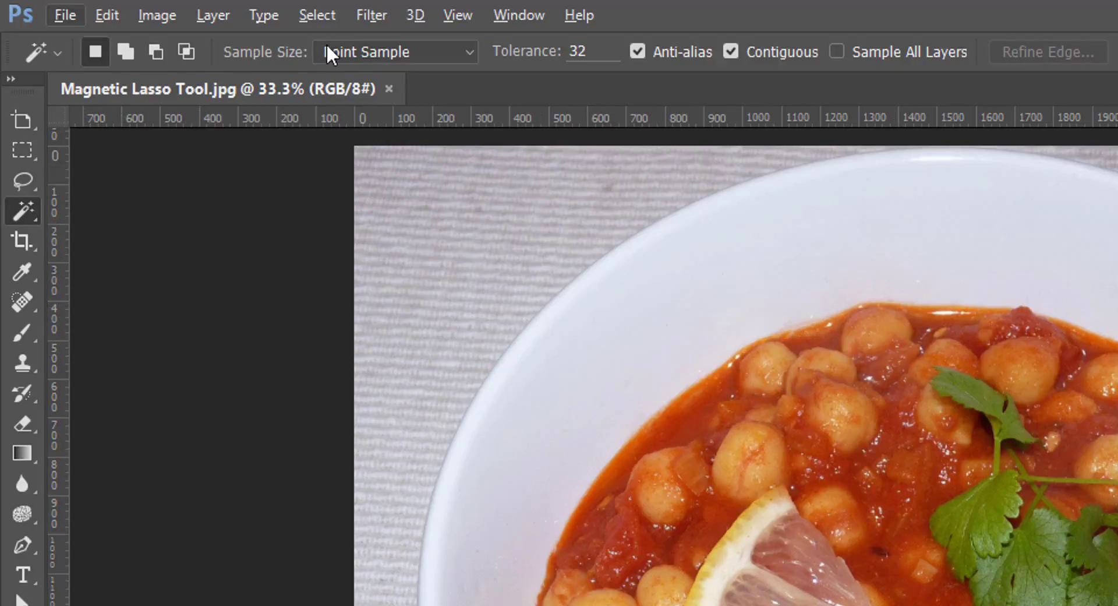
Zoom in on the bowl rim and change the Magic Wand Sample Size to 3 by 3 Average.
{"action": "left_click", "coordinate": [356, 50]}
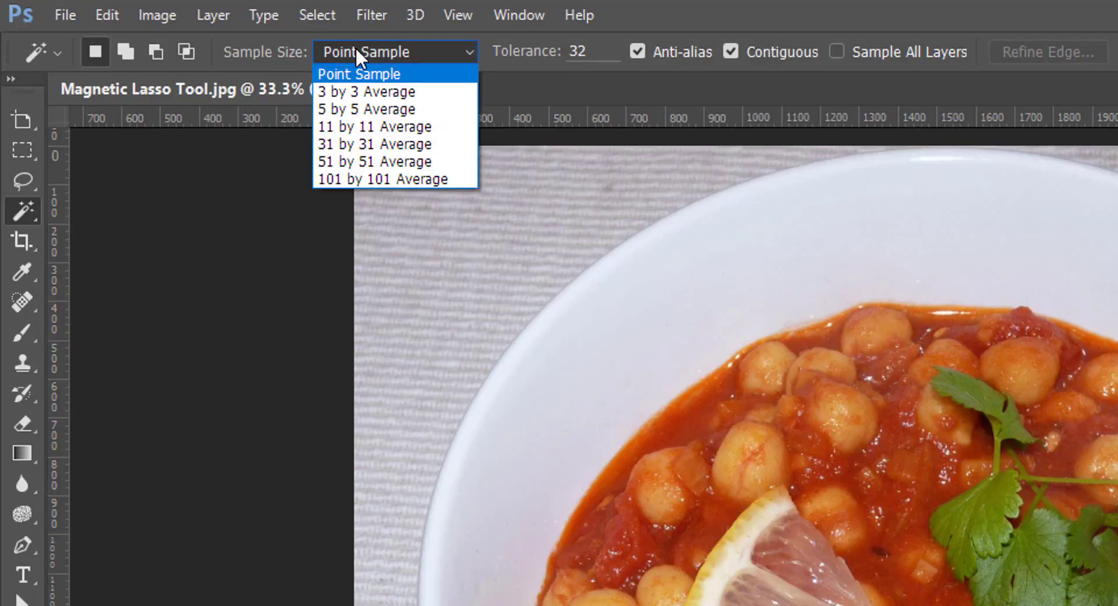
{"action": "left_click", "coordinate": [356, 50]}
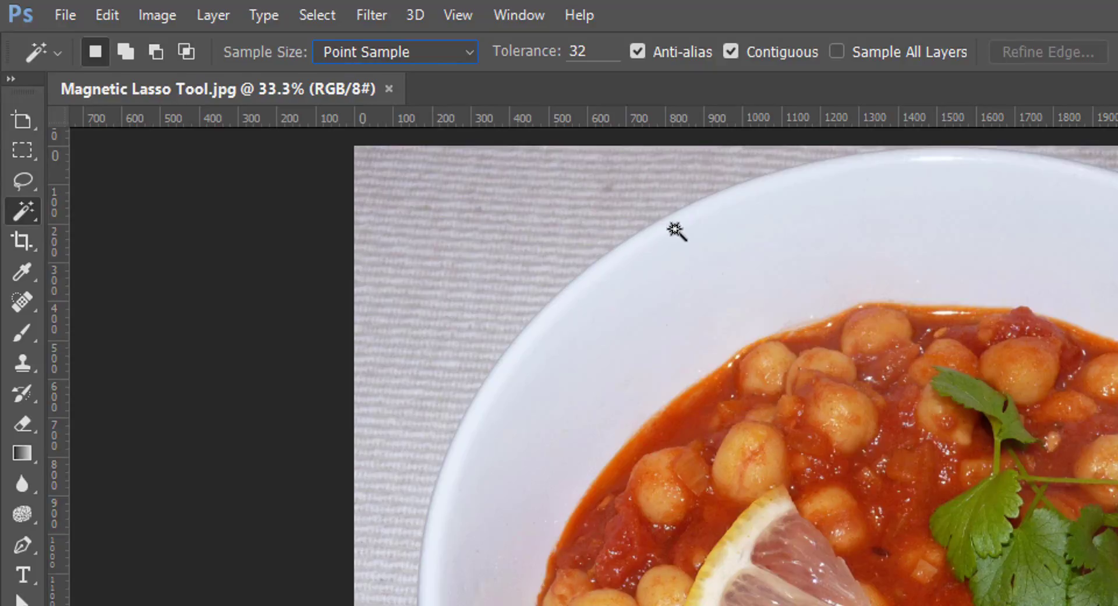
{"action": "left_click_drag", "start_coordinate": [671, 235], "coordinate": [751, 237]}
{"action": "left_click", "coordinate": [388, 51]}
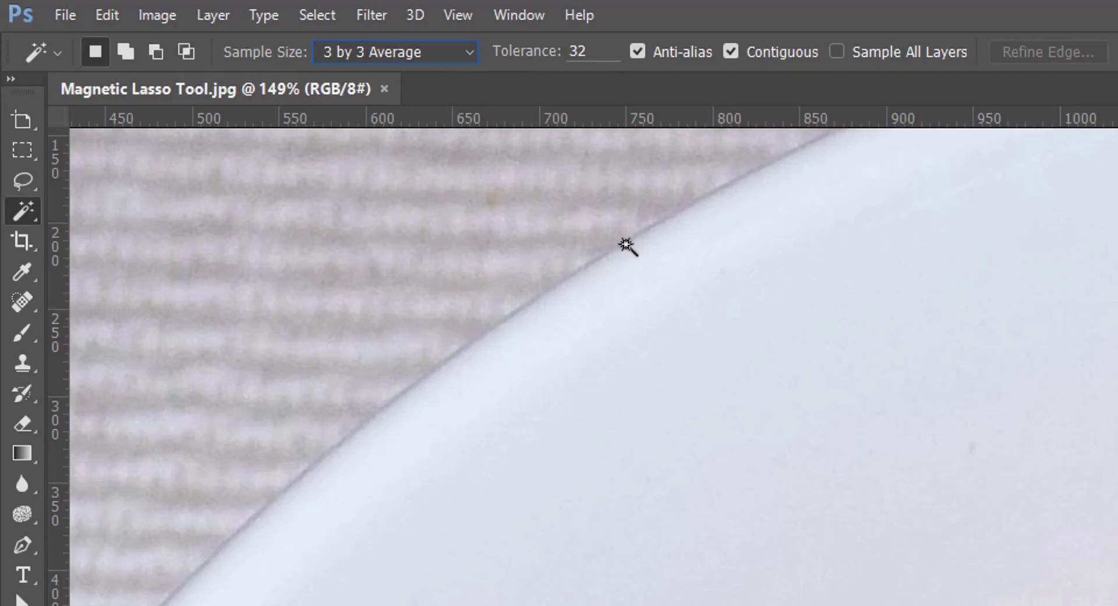
{"action": "left_click", "coordinate": [403, 52]}
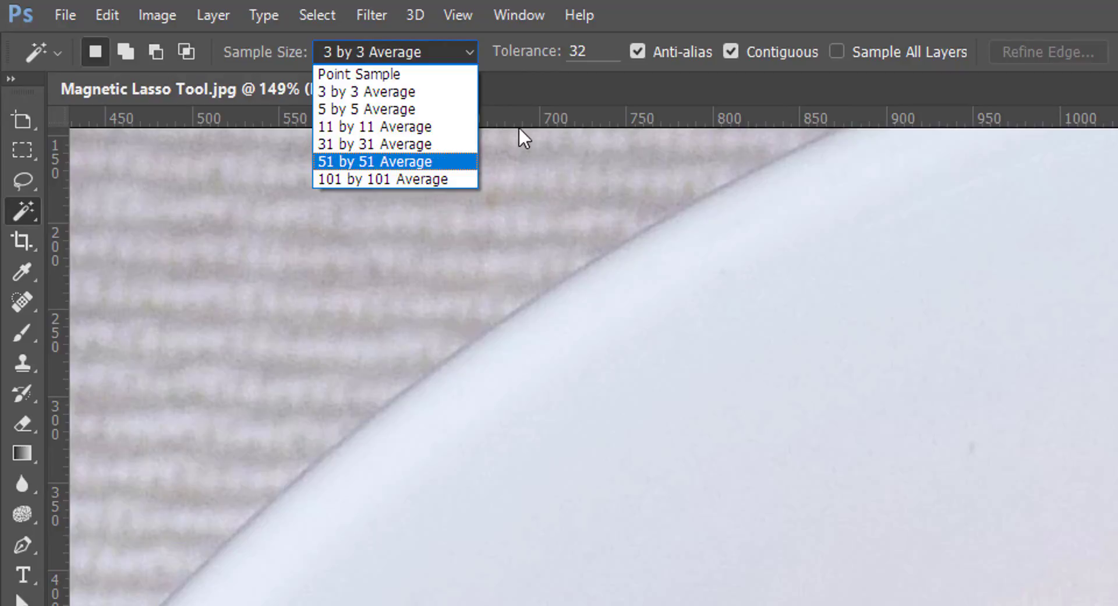
{"action": "left_click", "coordinate": [538, 105]}
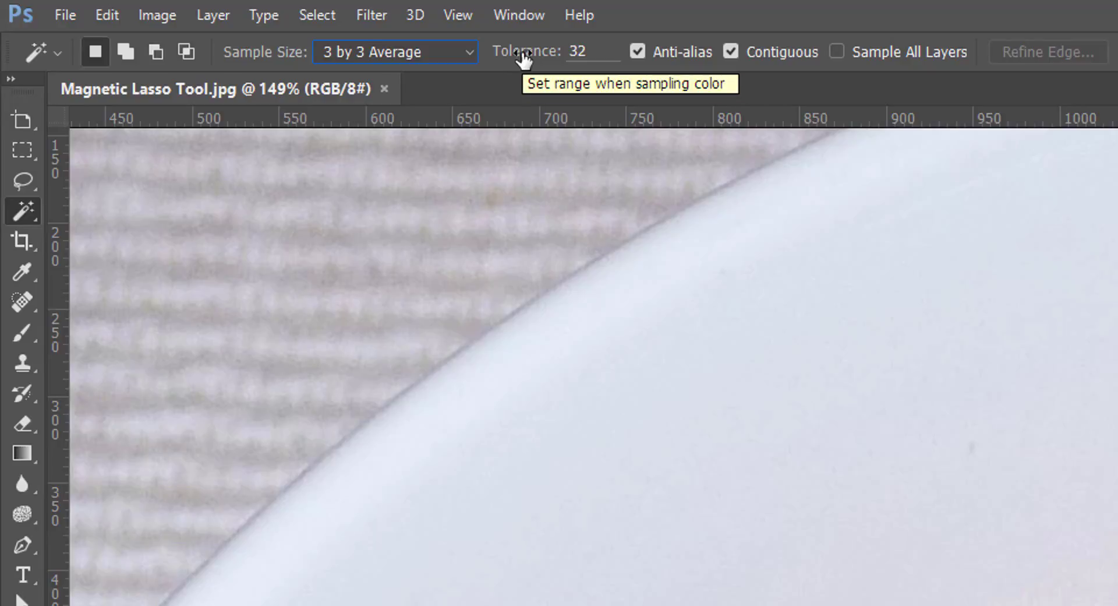
{"action": "mouse_move", "coordinate": [529, 64]}
{"action": "left_mouse_down"}
{"action": "mouse_move", "coordinate": [554, 61]}
{"action": "mouse_move", "coordinate": [472, 52]}
{"action": "mouse_move", "coordinate": [579, 48]}
{"action": "mouse_move", "coordinate": [499, 60]}
{"action": "mouse_move", "coordinate": [597, 60]}
{"action": "mouse_move", "coordinate": [501, 60]}
{"action": "mouse_move", "coordinate": [574, 62]}
{"action": "mouse_move", "coordinate": [518, 65]}
{"action": "mouse_move", "coordinate": [536, 63]}
{"action": "left_mouse_up"}
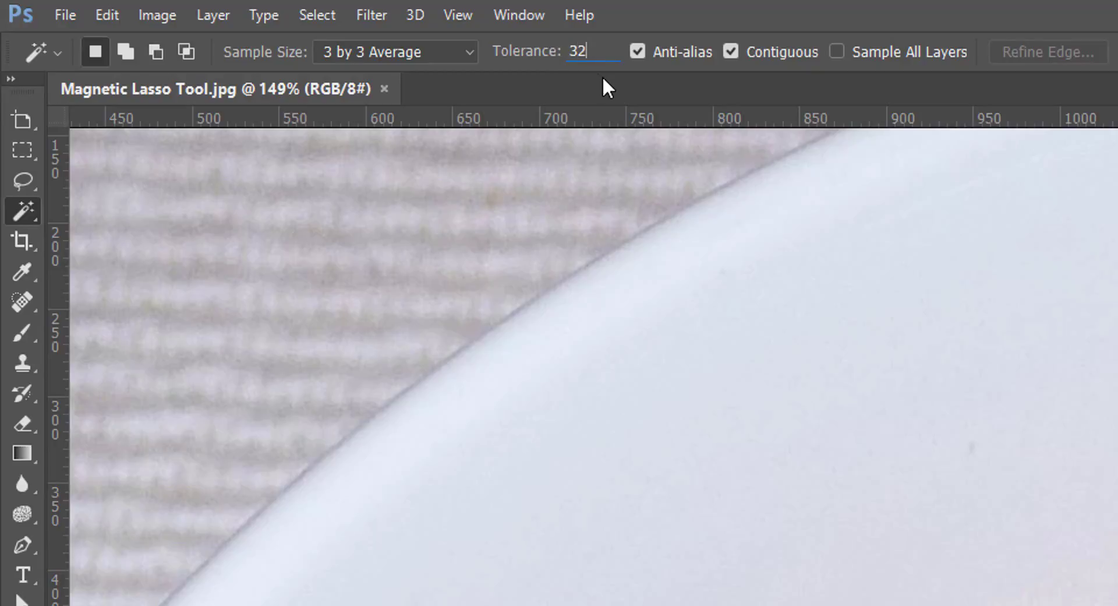
{"action": "key", "text": "Return"}
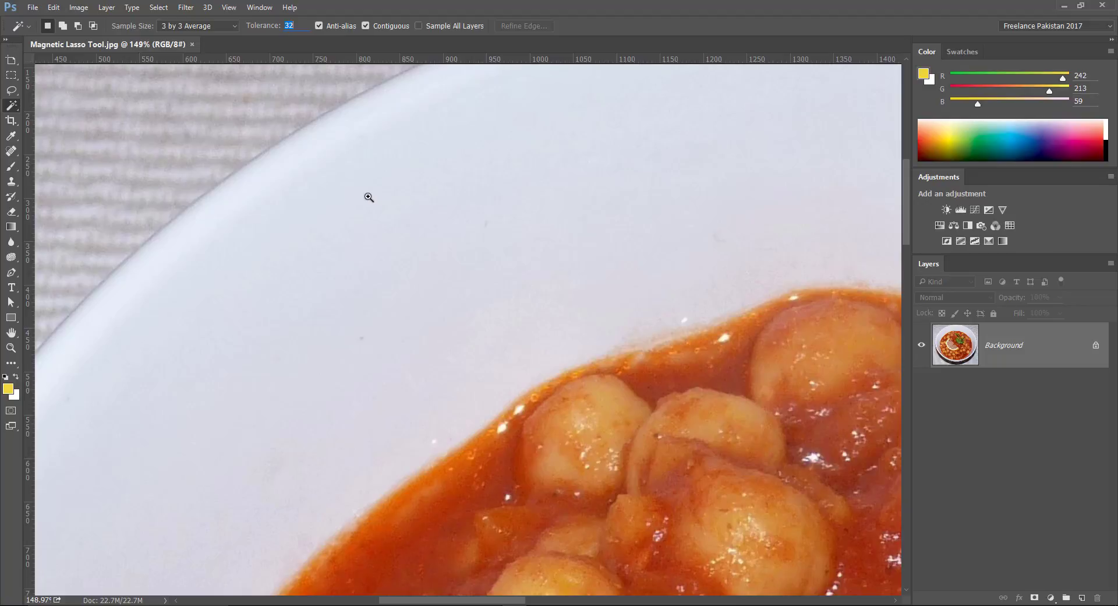
Zoom out, keep the Magic Wand active, and click the tablecloth to select the cloth background.
{"action": "key", "text": "ctrl+minus"}
{"action": "key", "text": "ctrl+minus"}
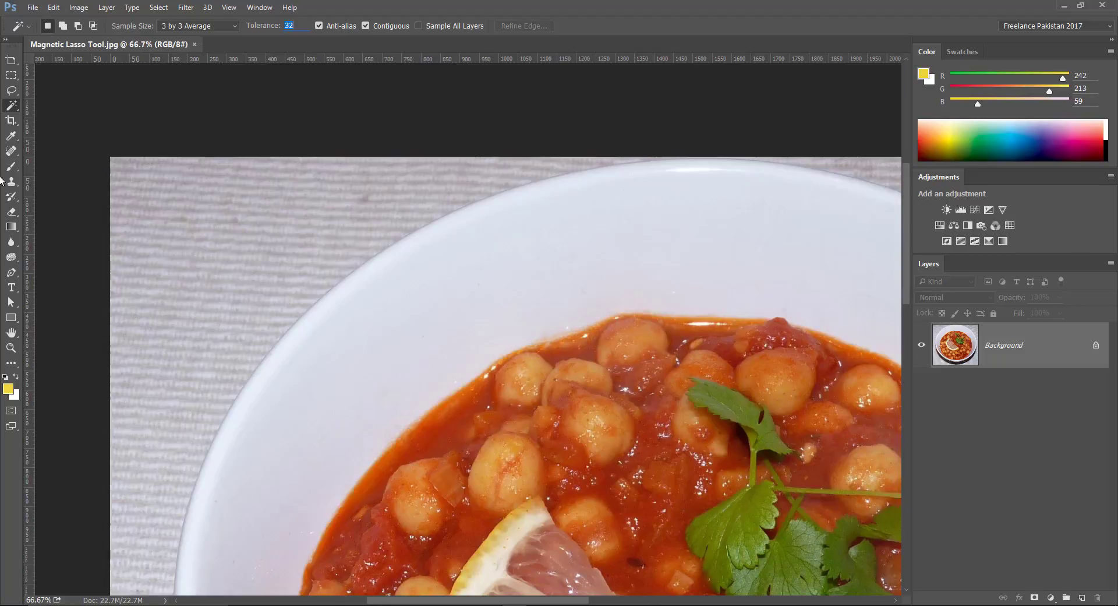
{"action": "right_click", "coordinate": [15, 113]}
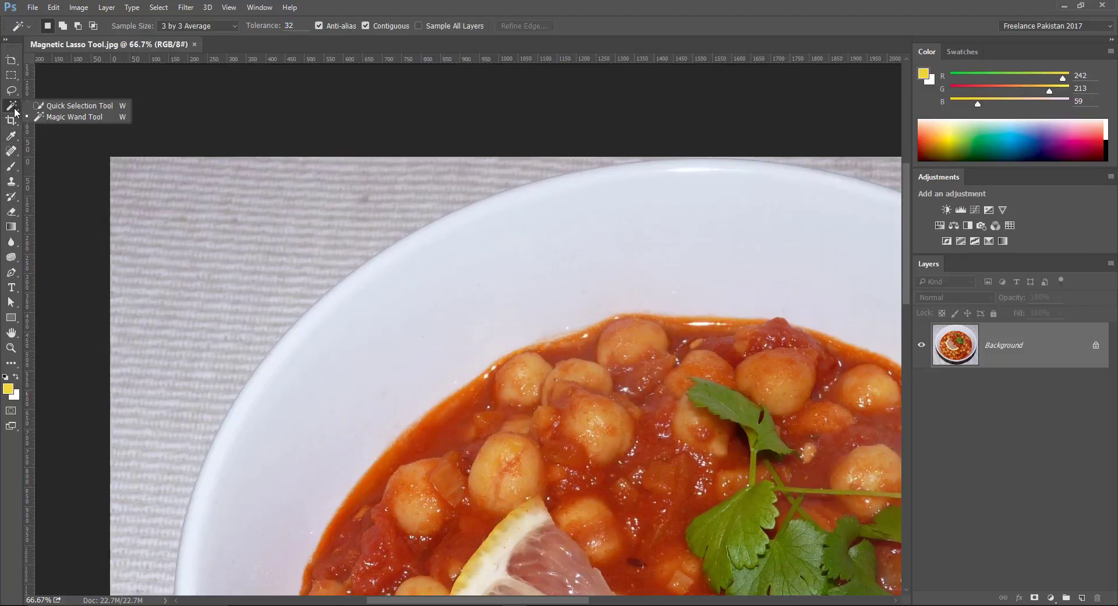
{"action": "left_click", "coordinate": [16, 113]}
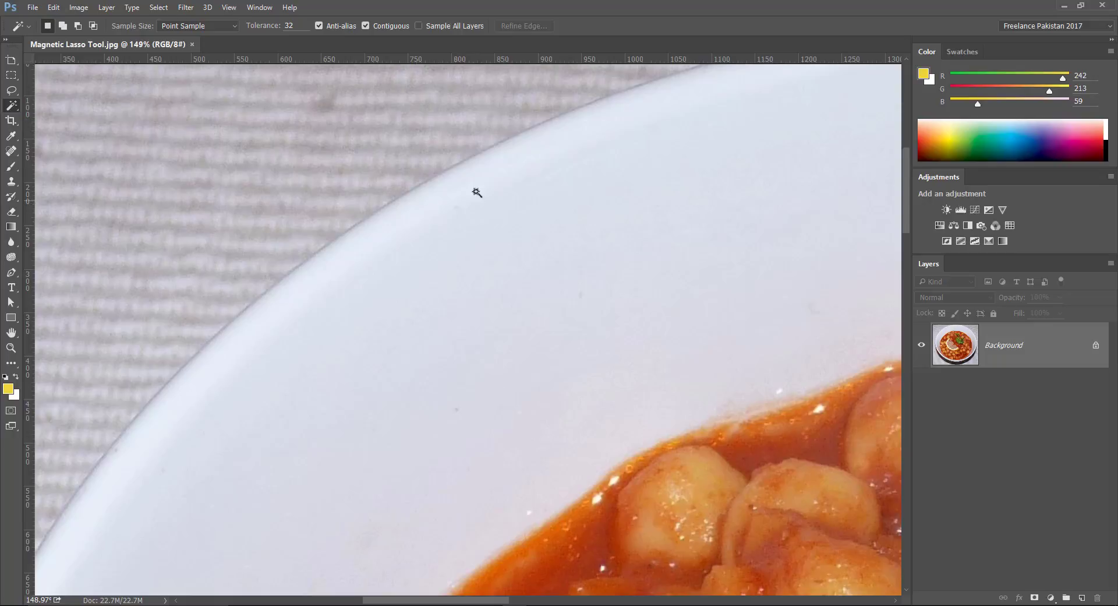
{"action": "left_click", "coordinate": [619, 93]}
Pan and zoom out to view the whole curry bowl photo with its background selection.
{"action": "left_click_drag", "start_coordinate": [566, 240], "coordinate": [492, 274]}
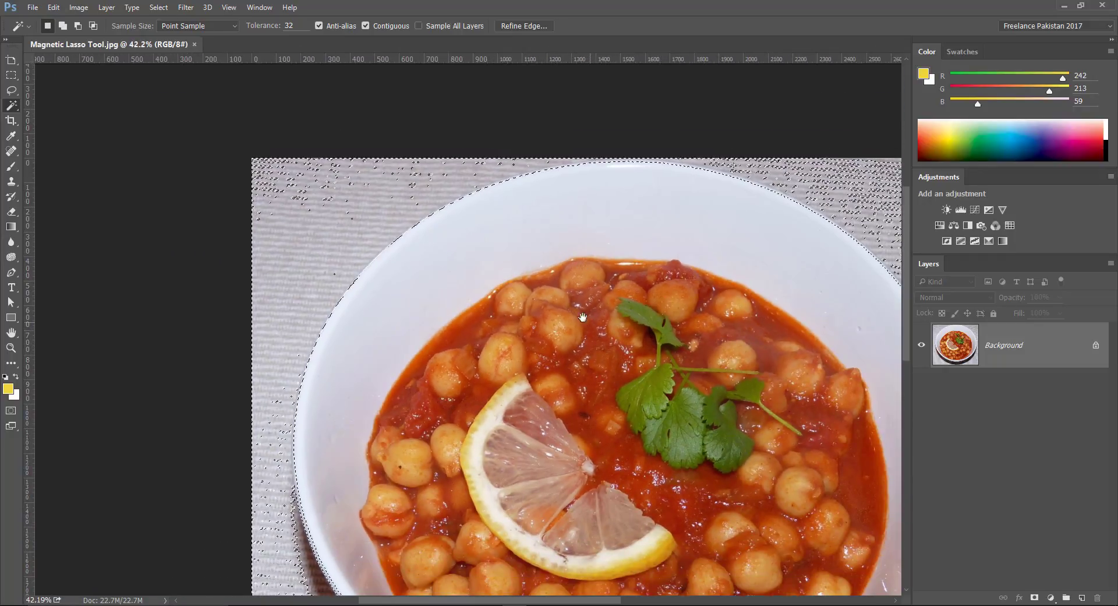
{"action": "left_click_drag", "start_coordinate": [601, 277], "coordinate": [478, 117]}
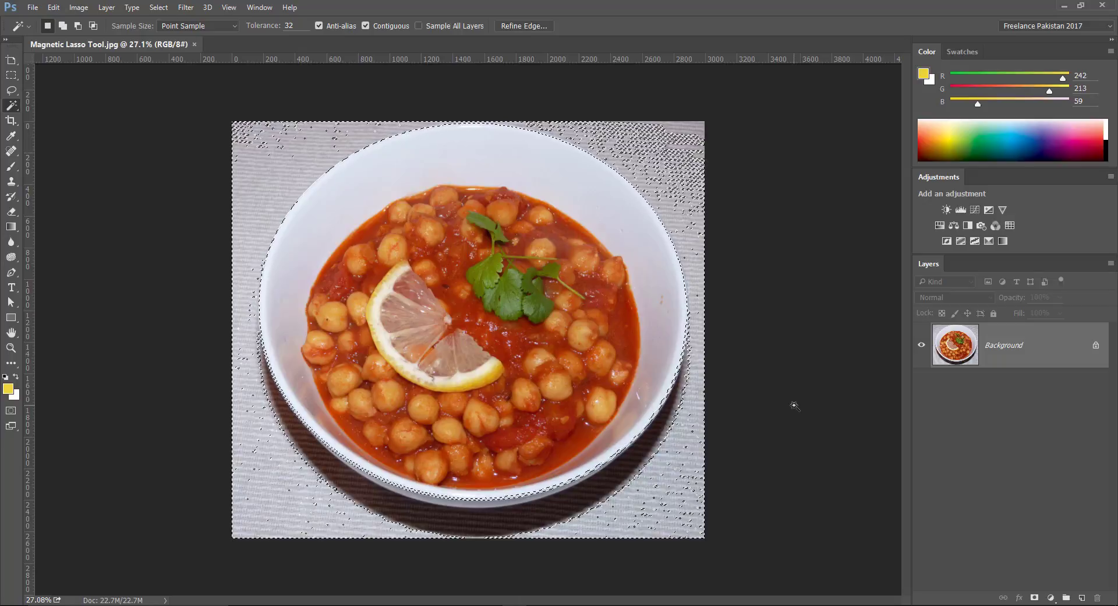
Copy the selected background to a new layer, test a yellow fill, undo it, then copy again.
{"action": "key", "text": "ctrl+j"}
{"action": "left_click", "coordinate": [921, 392]}
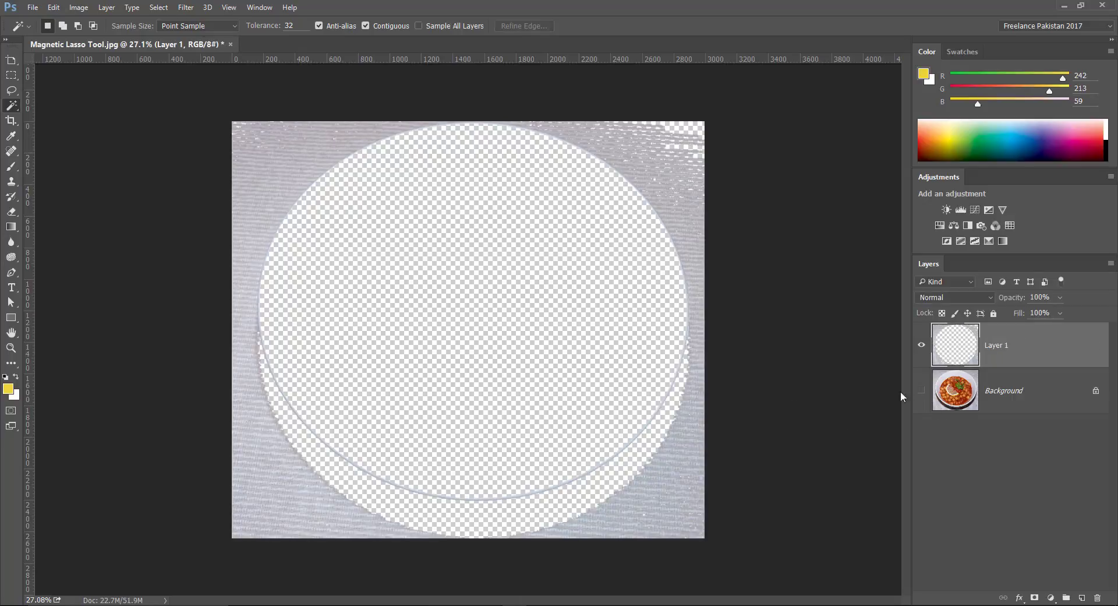
{"action": "left_click", "coordinate": [1082, 598]}
{"action": "key", "text": "alt+BackSpace"}
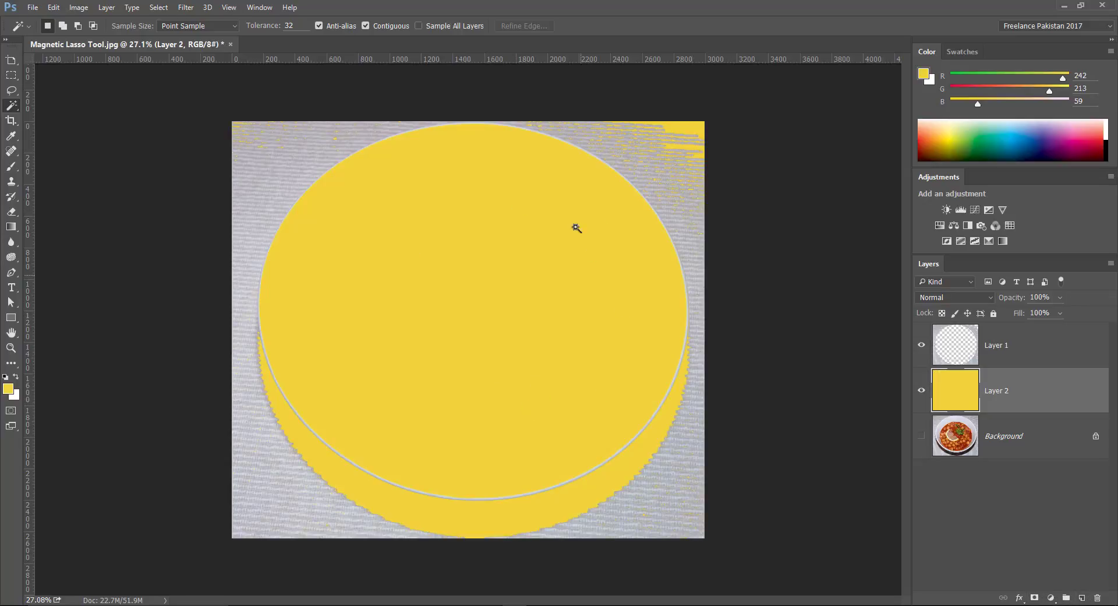
{"action": "left_click", "coordinate": [946, 357], "text": "ctrl"}
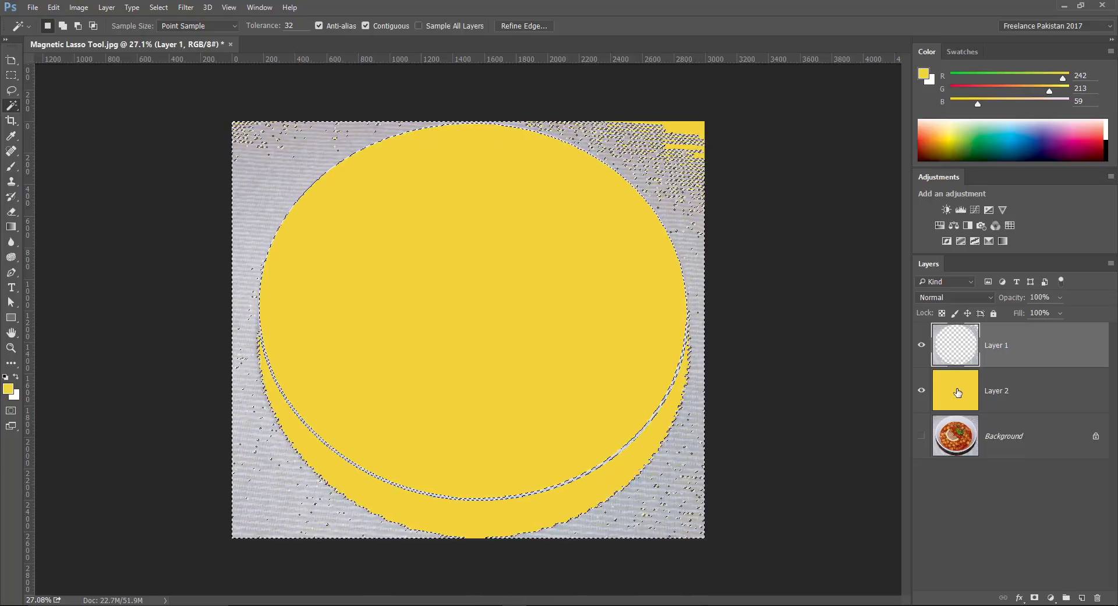
{"action": "key", "text": "ctrl+alt+z"}
{"action": "key", "text": "ctrl+alt+z"}
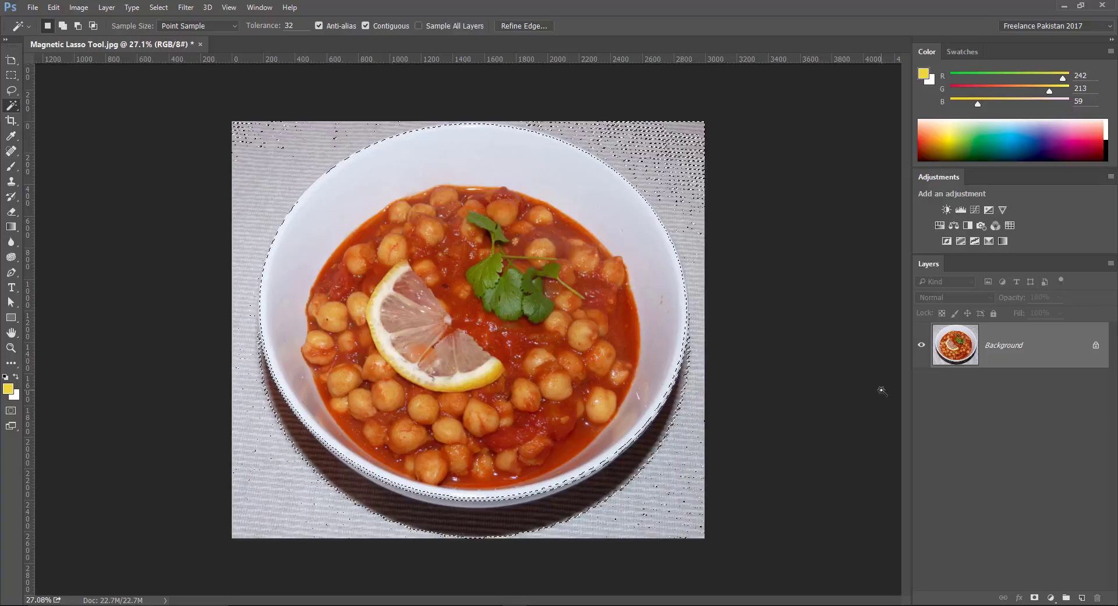
{"action": "key", "text": "ctrl+j"}
Draw a yellow rectangle in Untitled-1 with the Rectangle Tool and merge all layers into Background.
{"action": "left_click", "coordinate": [921, 391]}
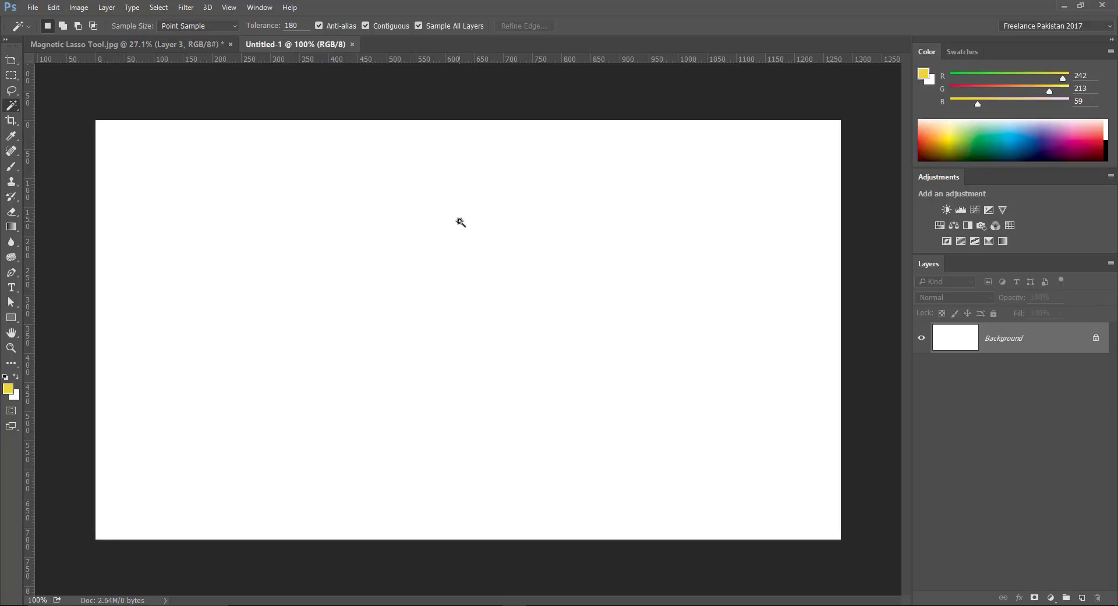
{"action": "left_click", "coordinate": [11, 318]}
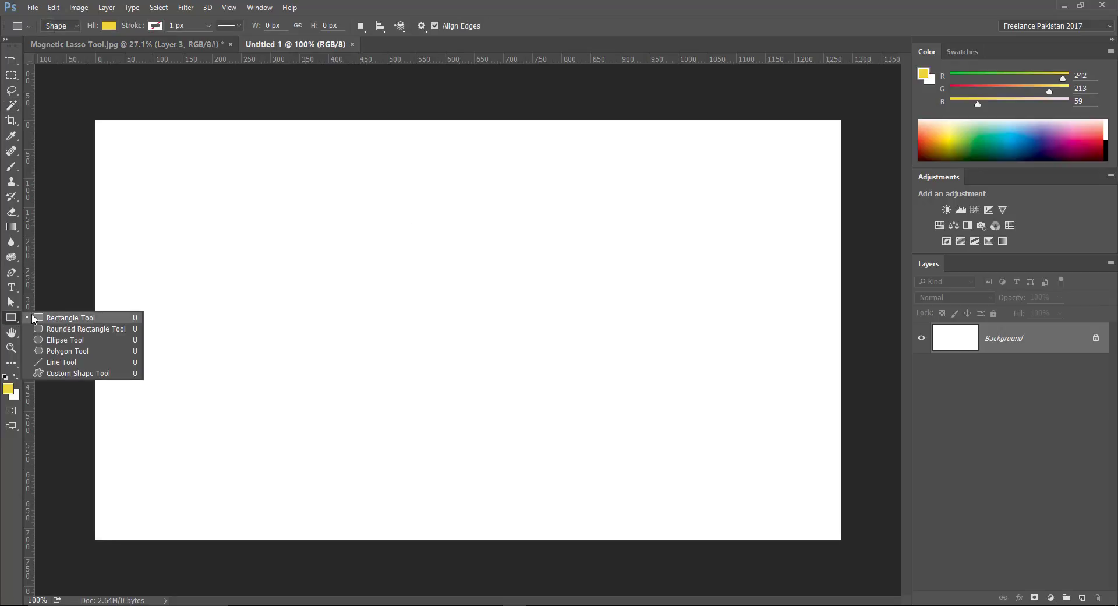
{"action": "left_click", "coordinate": [58, 319]}
{"action": "left_click_drag", "start_coordinate": [154, 169], "coordinate": [417, 321]}
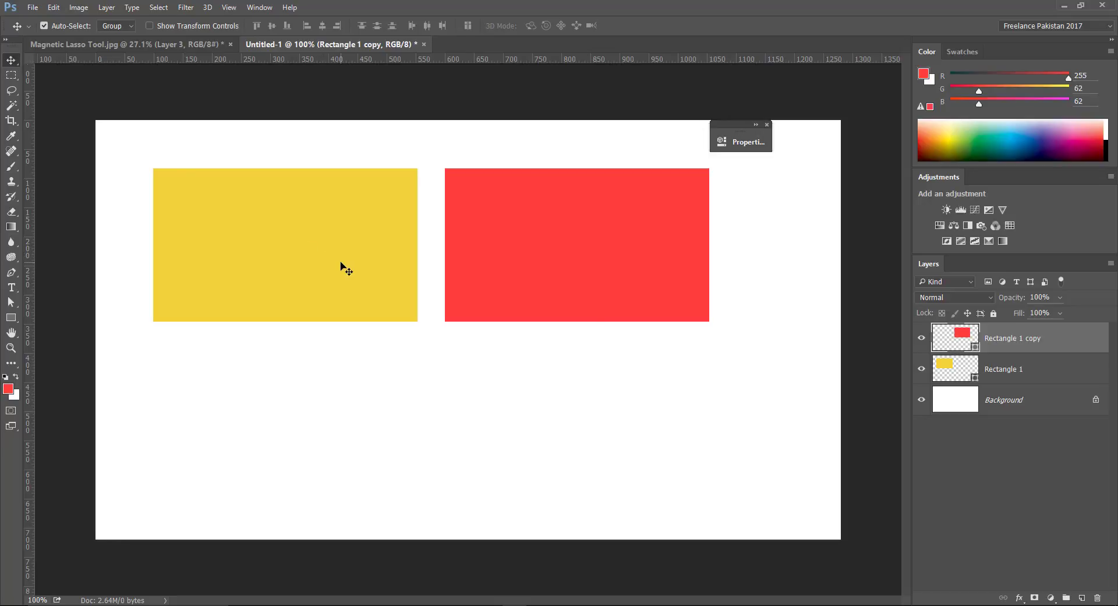
{"action": "left_click", "coordinate": [1021, 400]}
{"action": "key", "text": "ctrl+shift+e"}
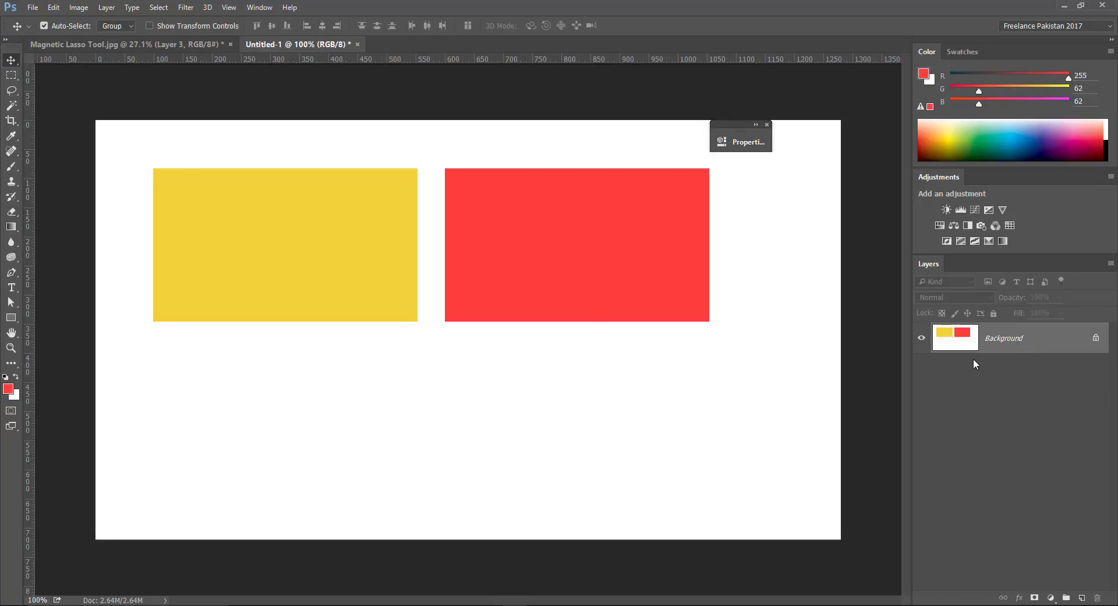
{"action": "left_click", "coordinate": [14, 108]}
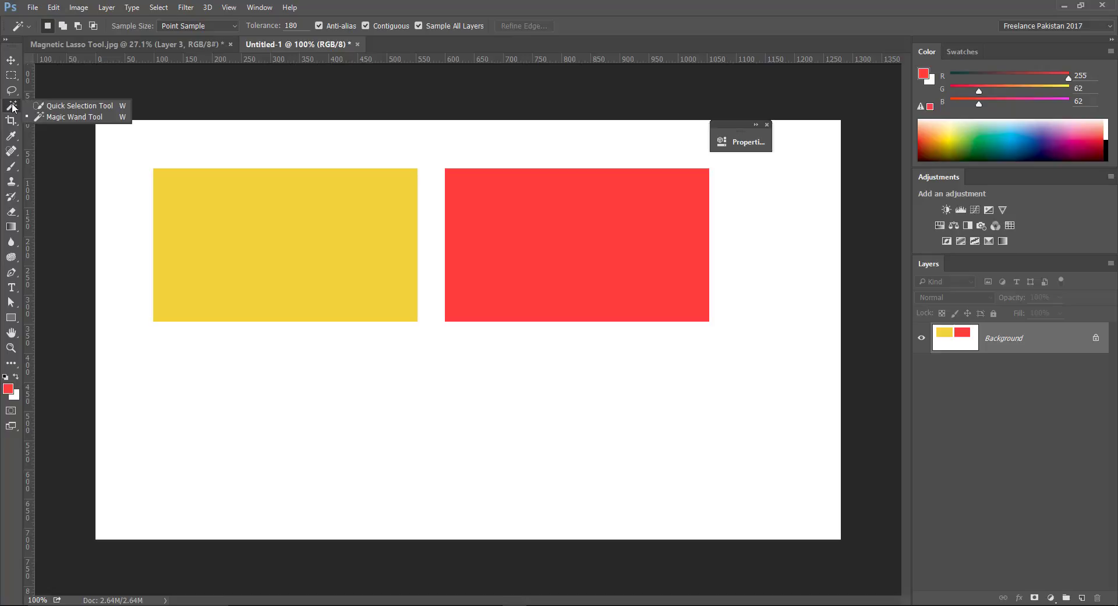
Pick the Magic Wand, set Tolerance to 32, and click the yellow rectangle to select it.
{"action": "left_click", "coordinate": [71, 117]}
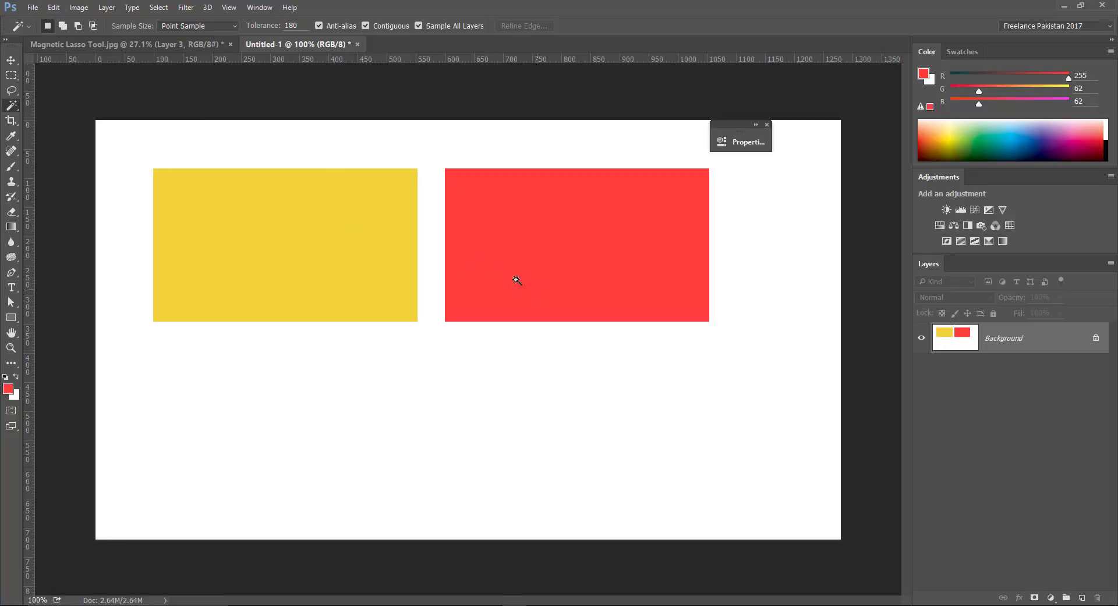
{"action": "type", "text": "32"}
{"action": "left_click", "coordinate": [233, 218]}
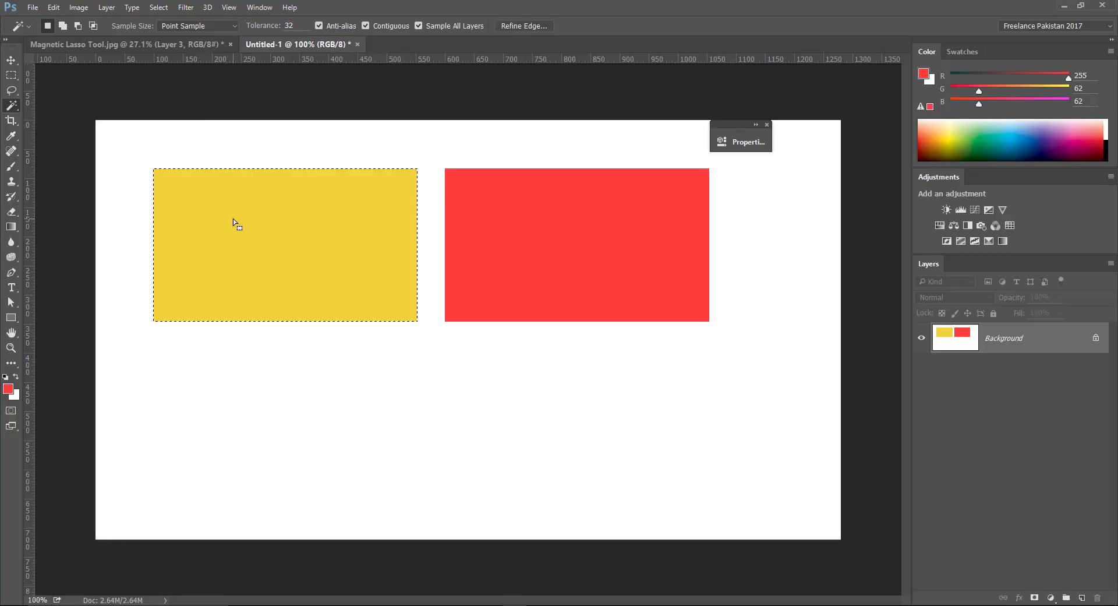
{"action": "scroll", "coordinate": [268, 192], "scroll_direction": "up", "scroll_amount": 5}
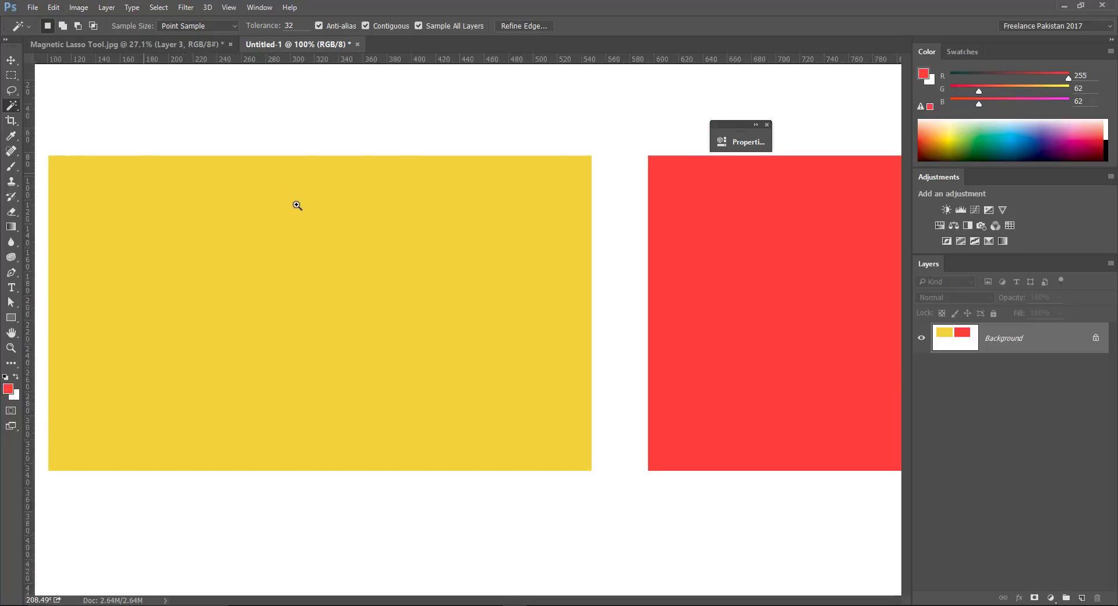
{"action": "scroll", "coordinate": [297, 205], "scroll_direction": "down", "scroll_amount": 1}
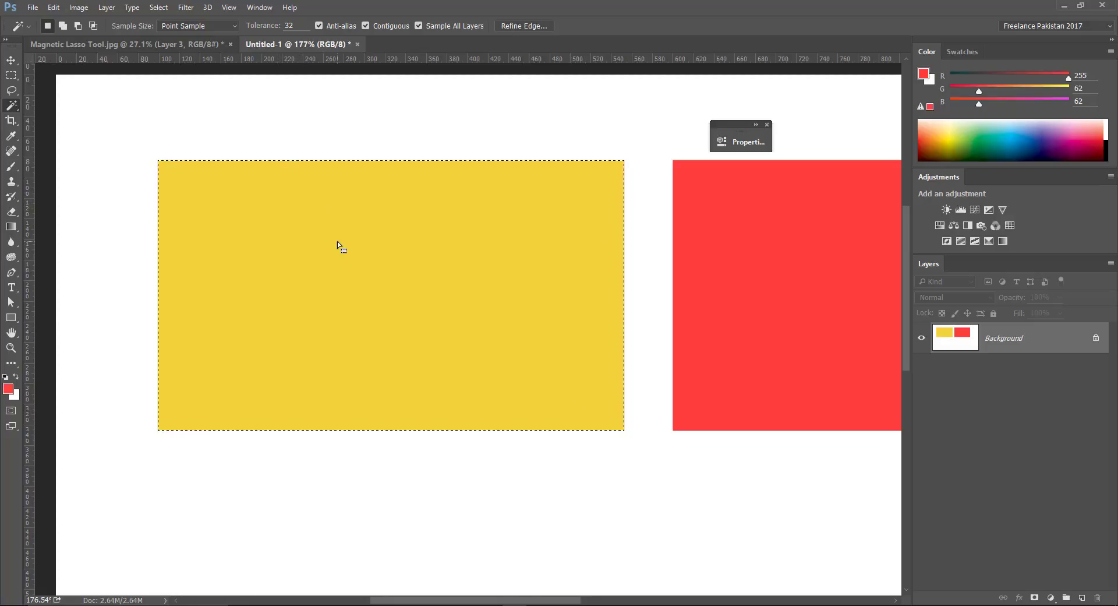
{"action": "scroll", "coordinate": [741, 309], "scroll_direction": "right", "scroll_amount": 3}
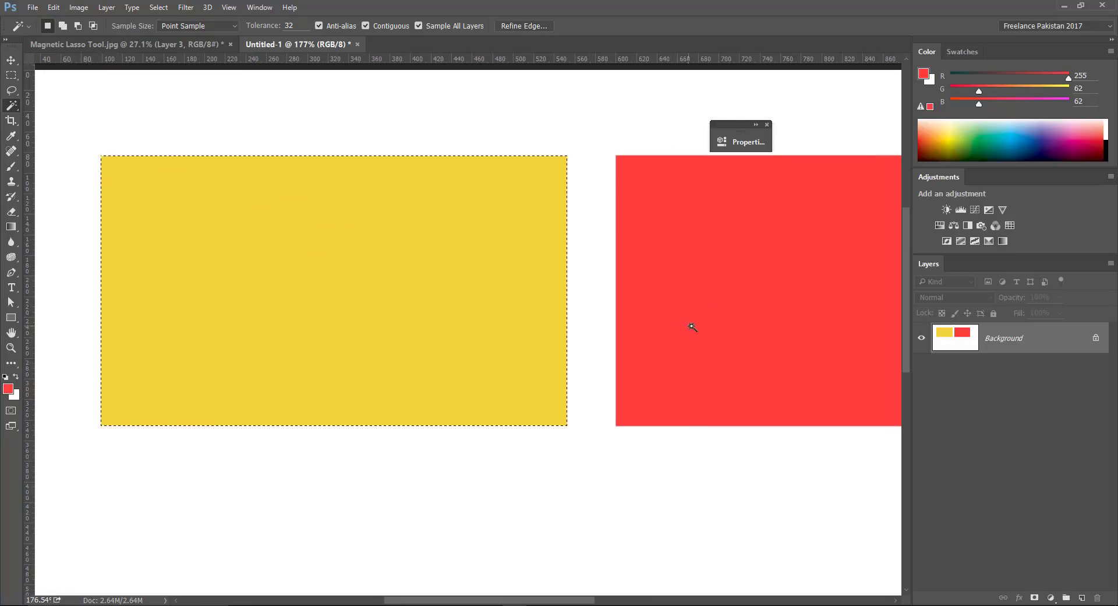
{"action": "left_click_drag", "start_coordinate": [692, 327], "coordinate": [644, 324]}
Select the red rectangle, switch to Add to Selection, and add the yellow rectangle too.
{"action": "left_click", "coordinate": [656, 311]}
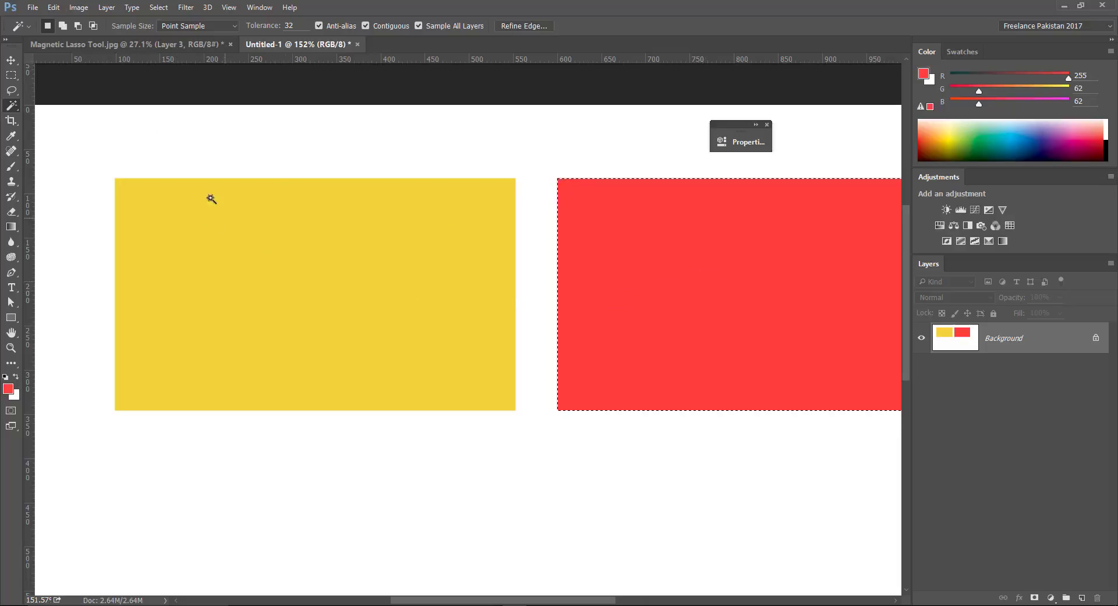
{"action": "left_click", "coordinate": [63, 27]}
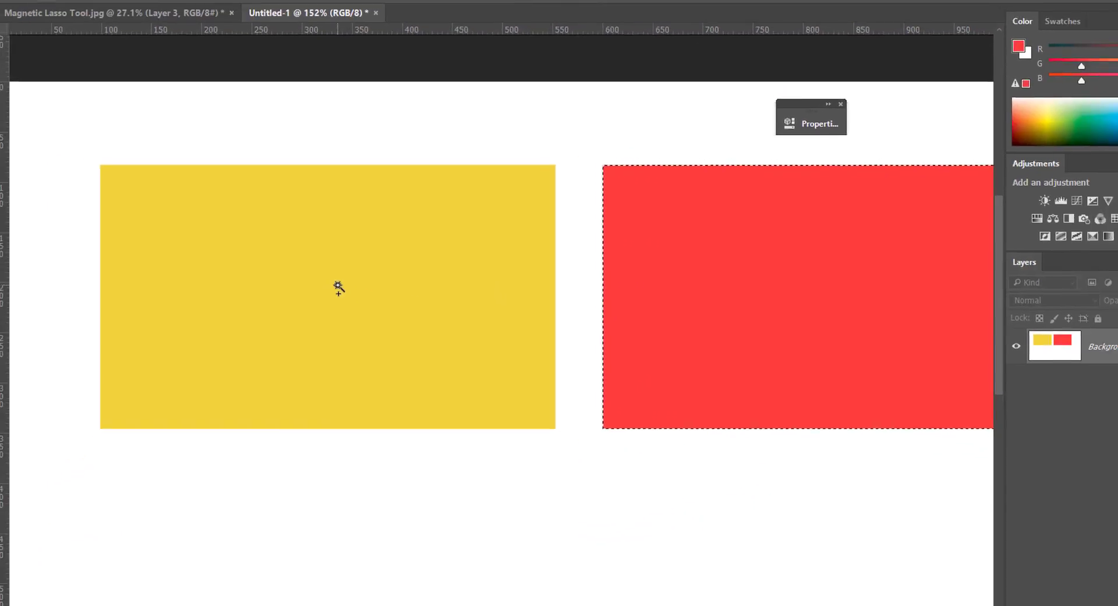
{"action": "left_click", "coordinate": [327, 286]}
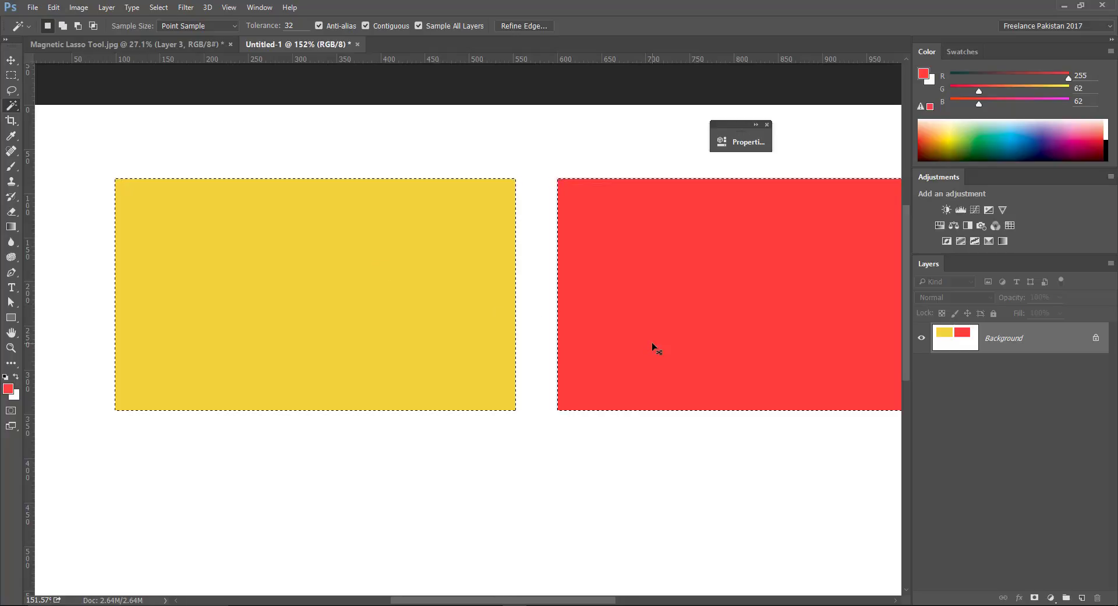
Copy both rectangles to Layer 1 with Ctrl+J and hide Background to show them on transparency.
{"action": "key", "text": "ctrl+j"}
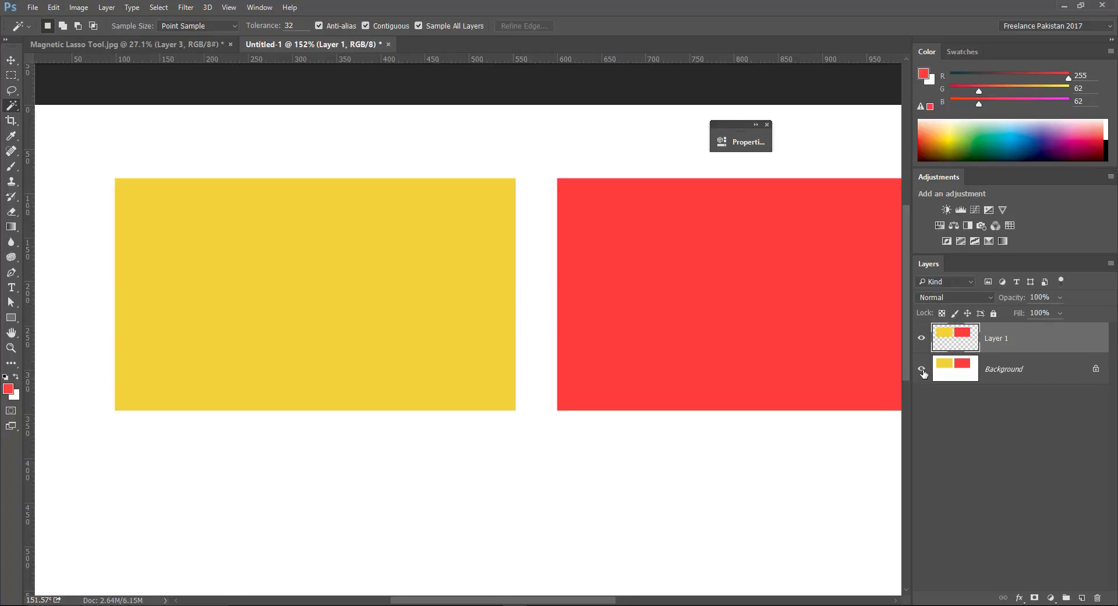
{"action": "left_click", "coordinate": [921, 370]}
{"action": "scroll", "coordinate": [679, 375], "scroll_direction": "down", "scroll_amount": 3}
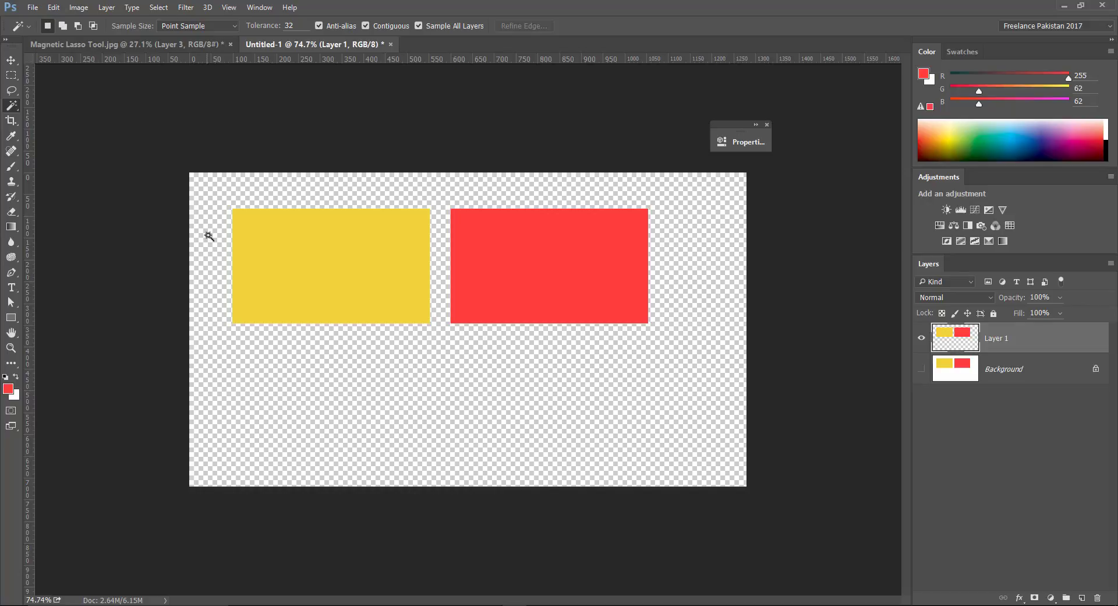
{"action": "left_click", "coordinate": [921, 368]}
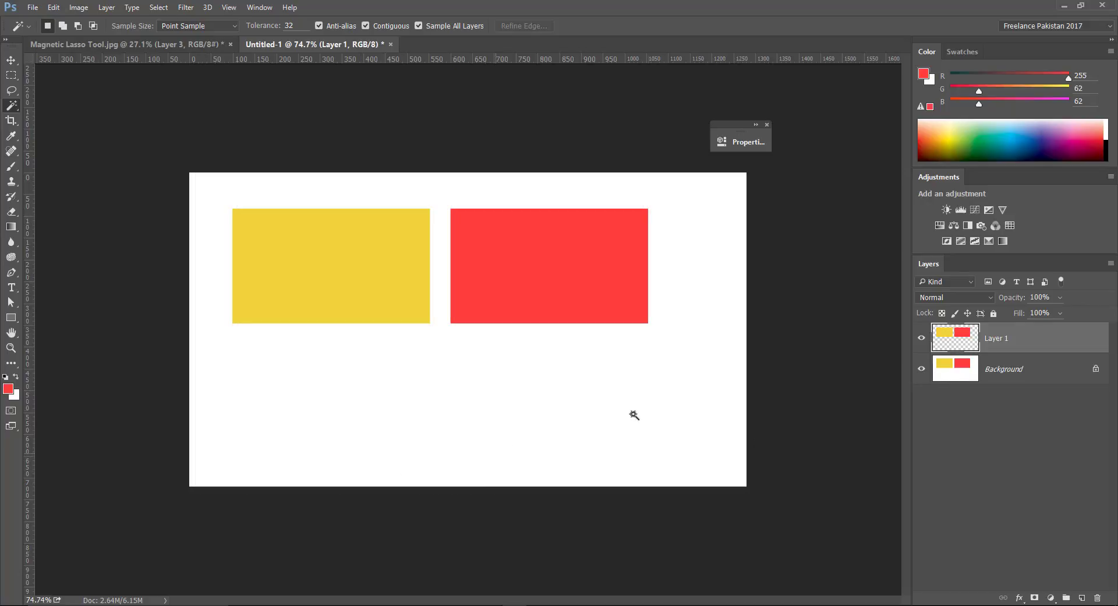
{"action": "left_click", "coordinate": [921, 369]}
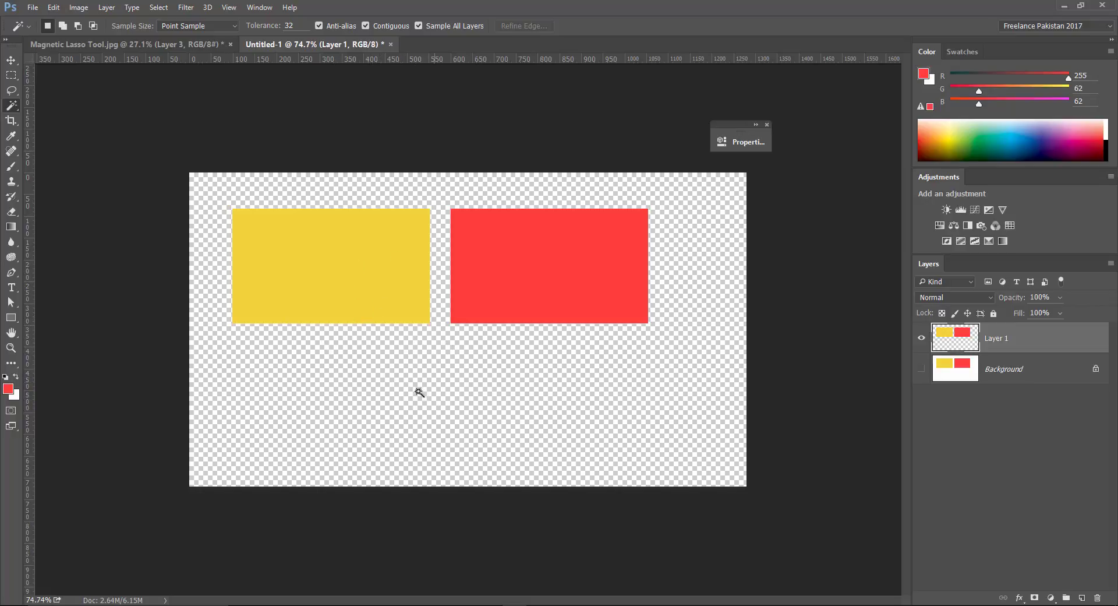
{"action": "left_click", "coordinate": [10, 108]}
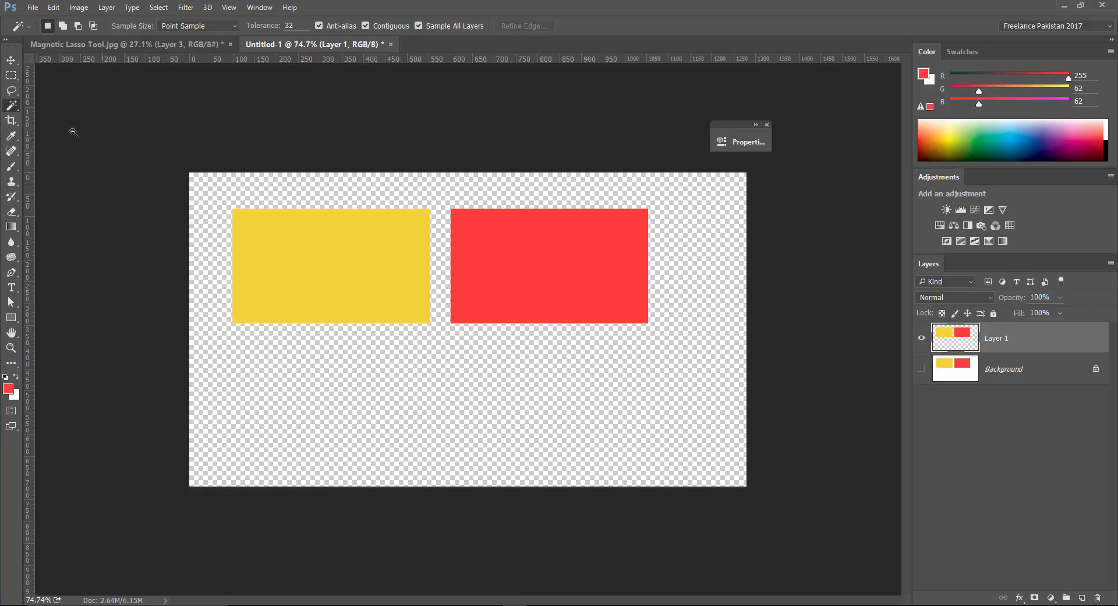